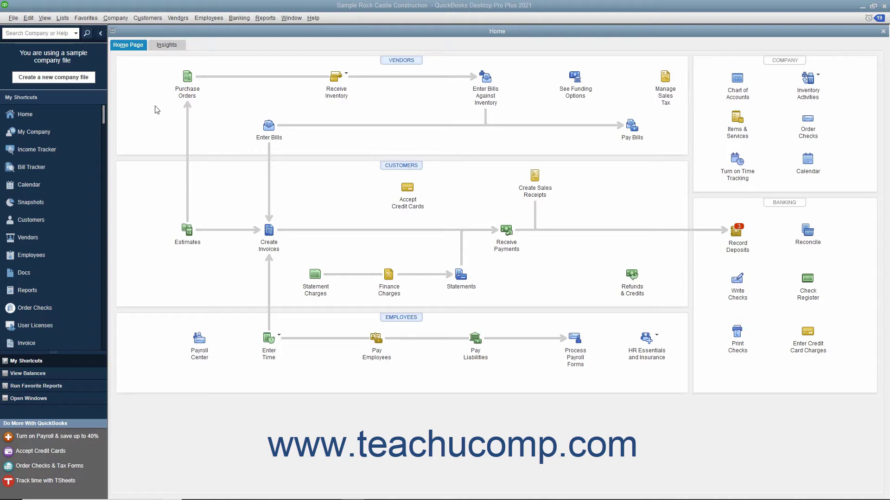
Open the Liability Adjustment window via Employees > Payroll Taxes and Liabilities > Adjust Payroll Liabilities
{"action": "left_click", "coordinate": [209, 17]}
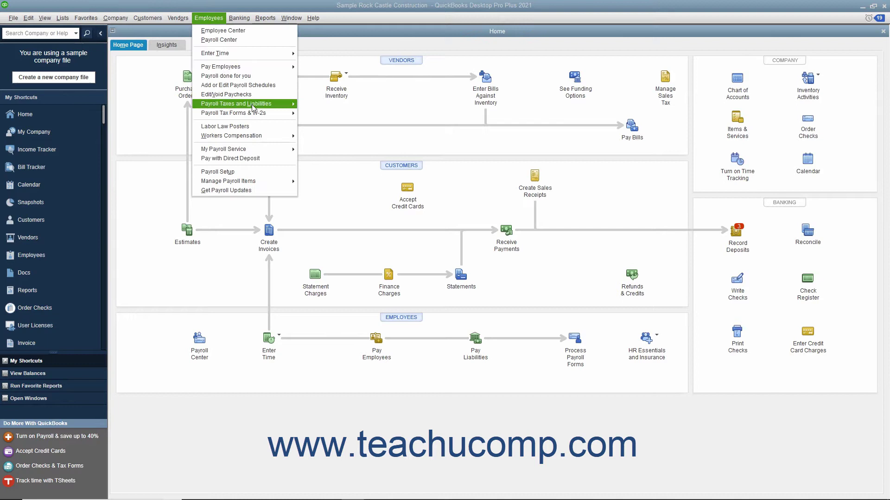
{"action": "mouse_move", "coordinate": [236, 103]}
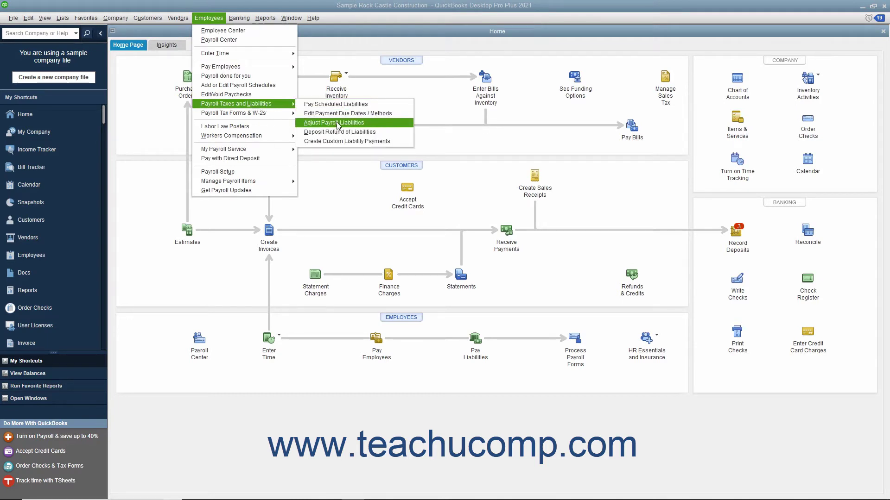
{"action": "left_click", "coordinate": [338, 124]}
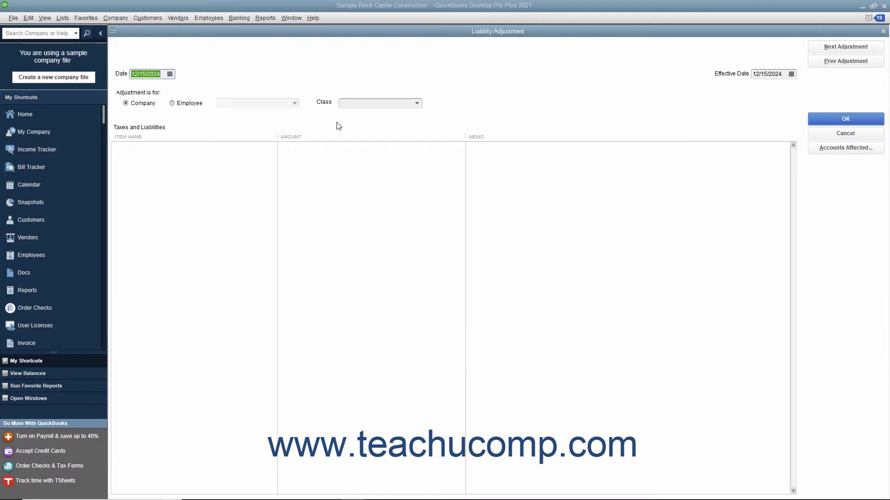
{"action": "left_click", "coordinate": [170, 75]}
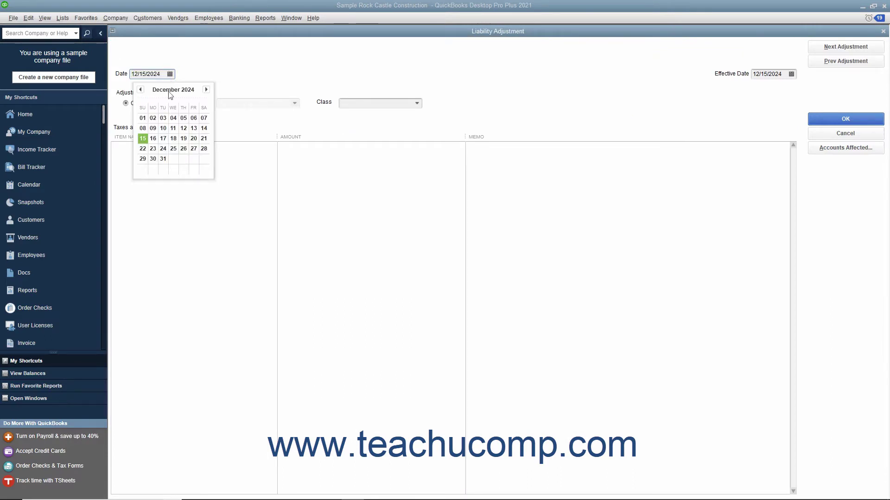
{"action": "left_click", "coordinate": [144, 138]}
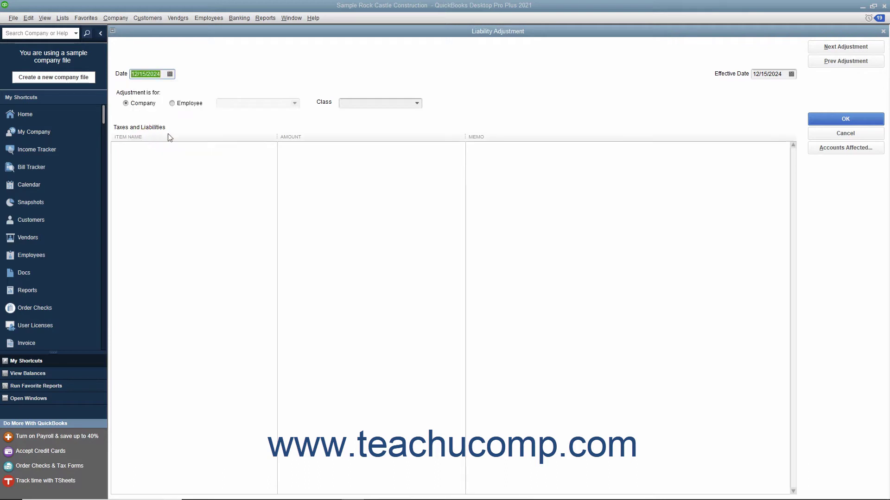
{"action": "left_click", "coordinate": [791, 74]}
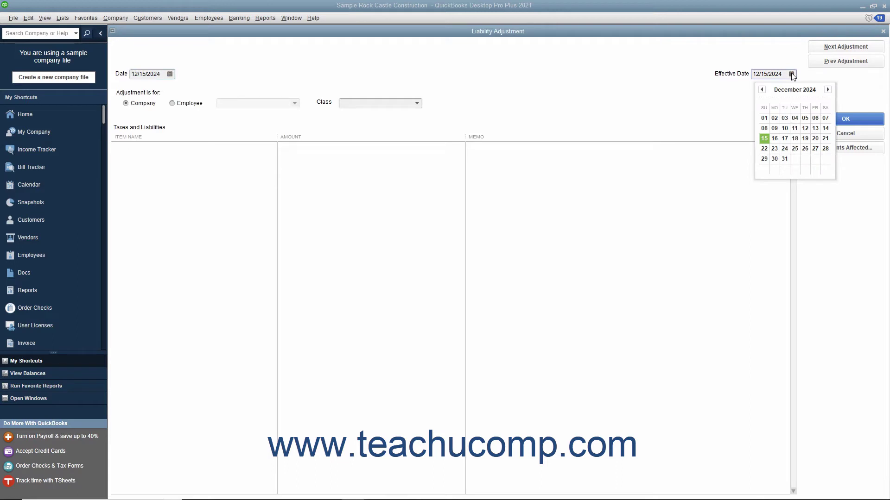
{"action": "left_click", "coordinate": [764, 138]}
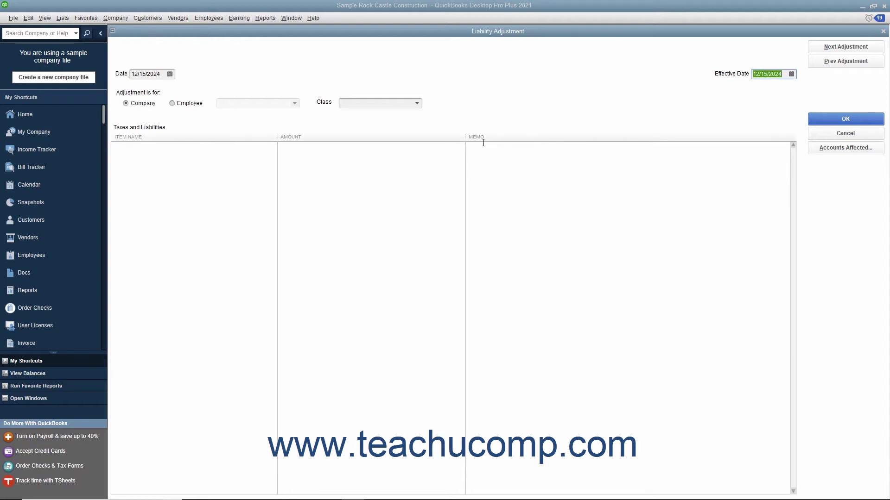
Mark the adjustment as Company and add a Workers Compensation line of -10.00
{"action": "left_click", "coordinate": [127, 104]}
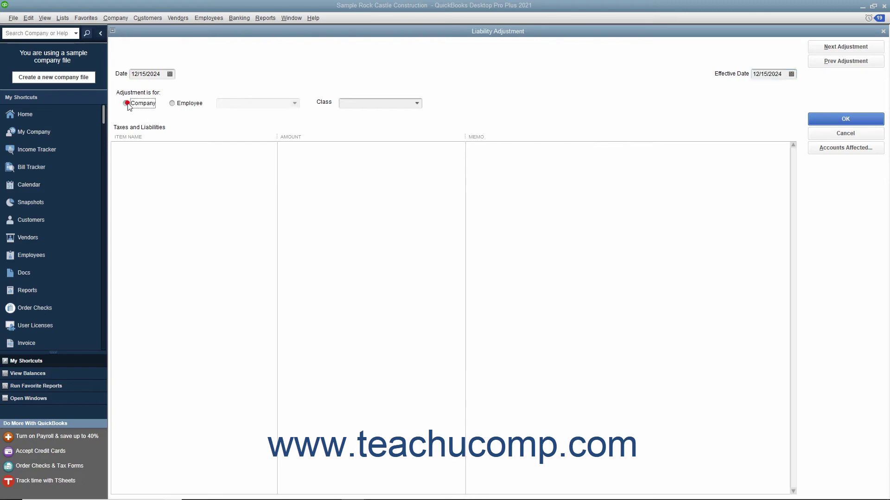
{"action": "left_click", "coordinate": [178, 153]}
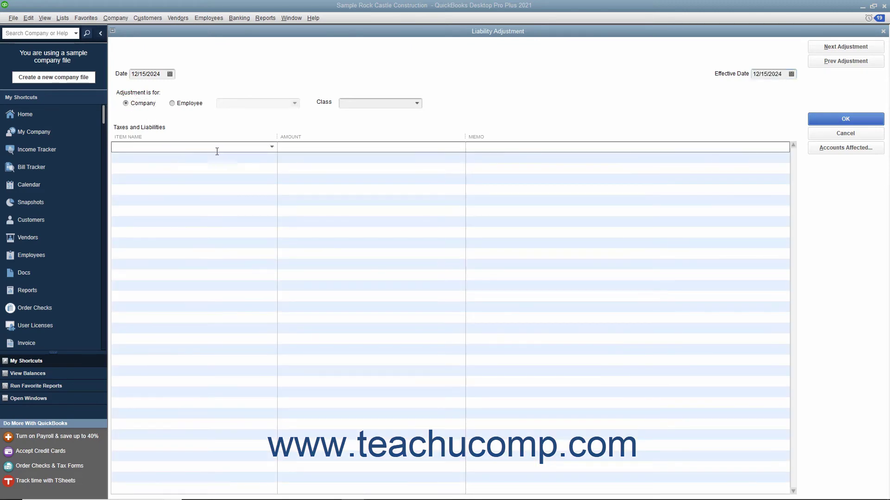
{"action": "left_click", "coordinate": [273, 146]}
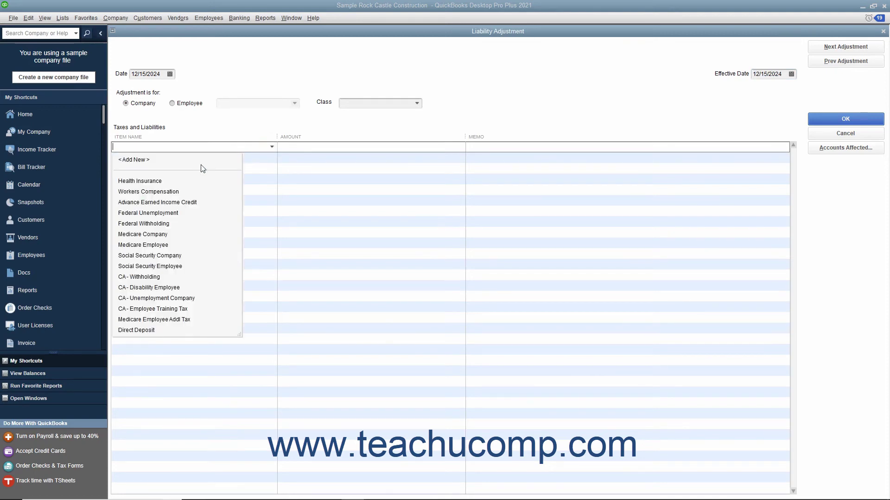
{"action": "left_click", "coordinate": [175, 191]}
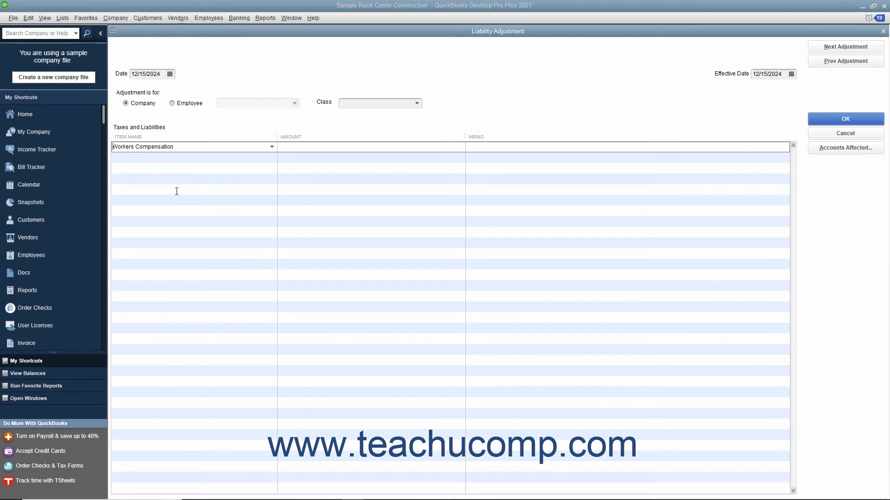
{"action": "type", "text": "-10"}
{"action": "key", "text": "Tab"}
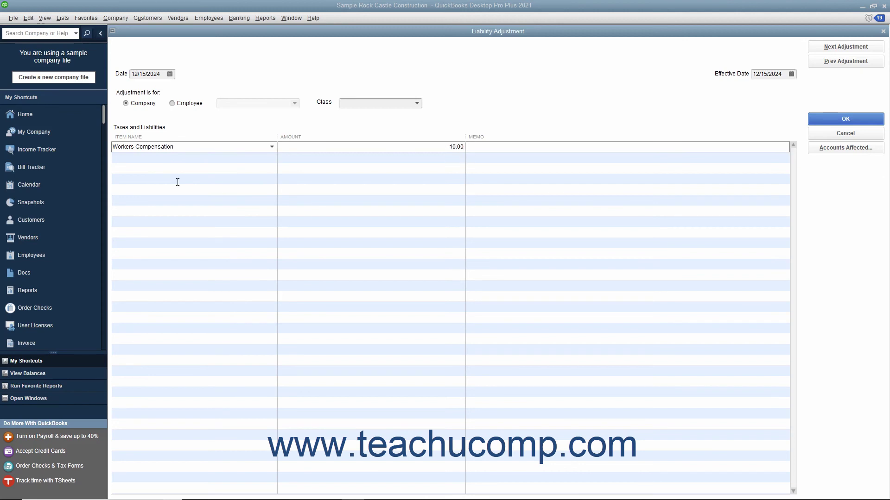